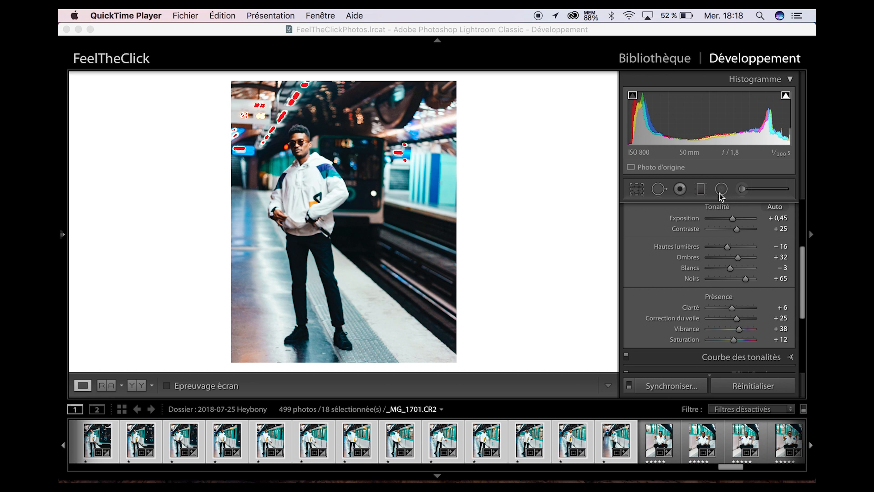
Check the crop aspect ratio applied to the selected photo and close the crop settings.
click(636, 194)
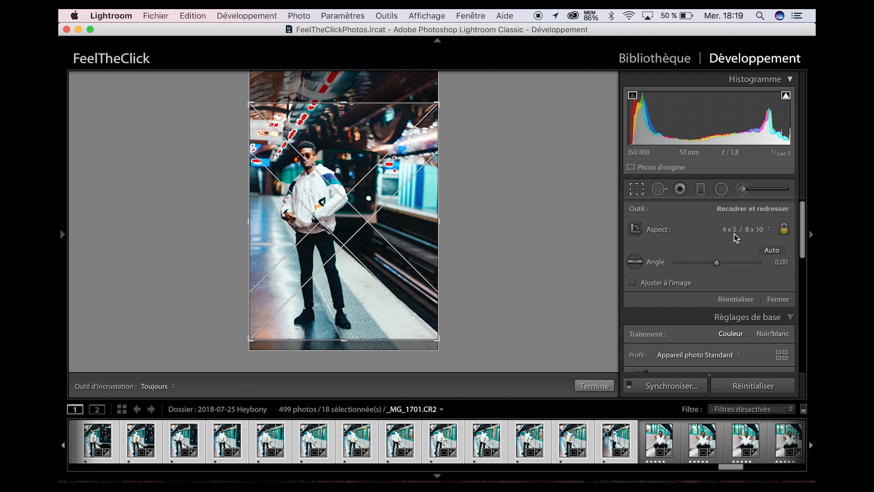
click(788, 301)
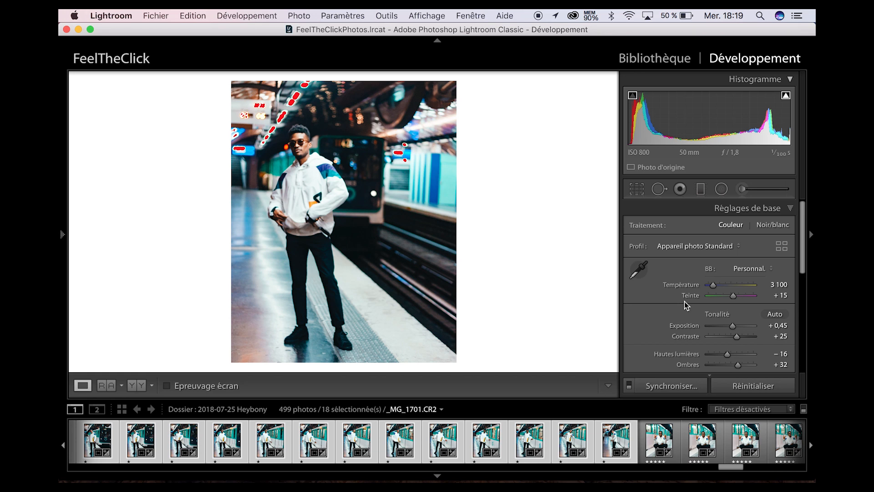
Start exporting the 18 selected photos and set the destination to the Document Lightroom folder inside Faire Un GIF.
click(164, 17)
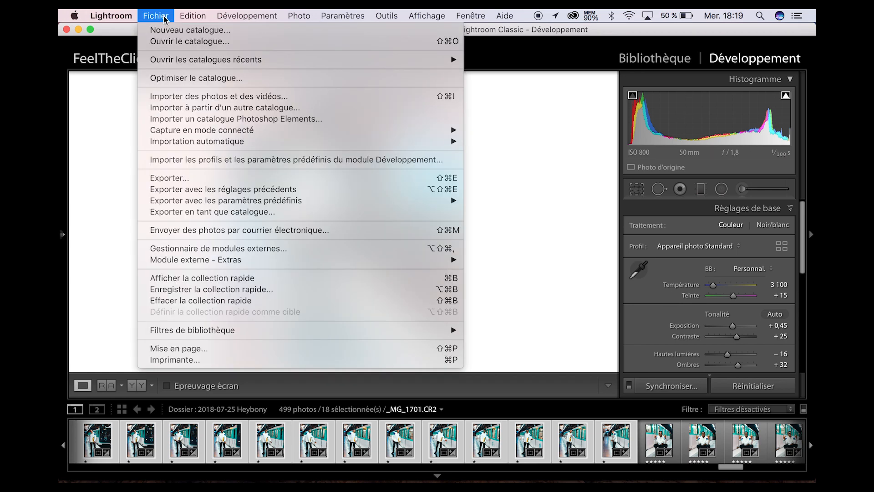
click(266, 178)
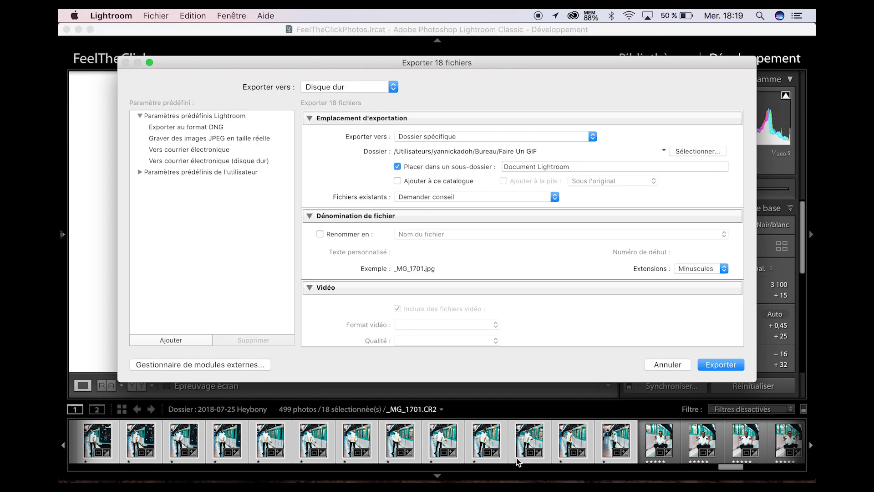
click(691, 154)
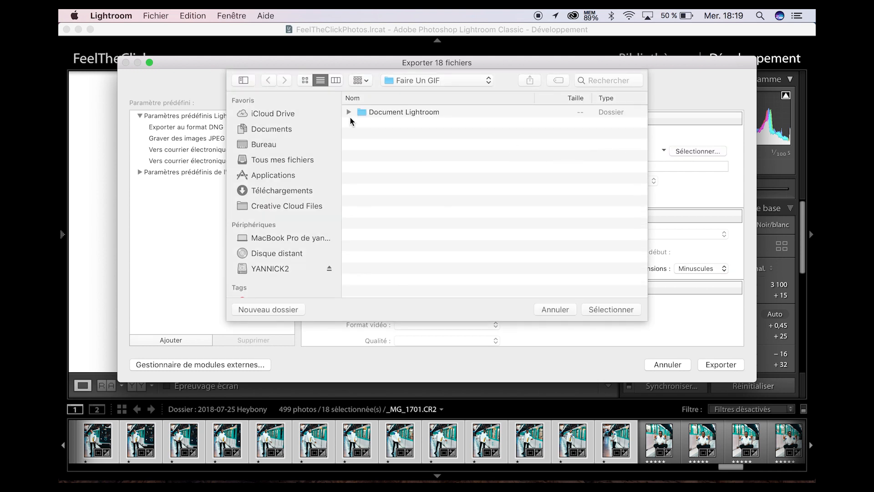
click(349, 113)
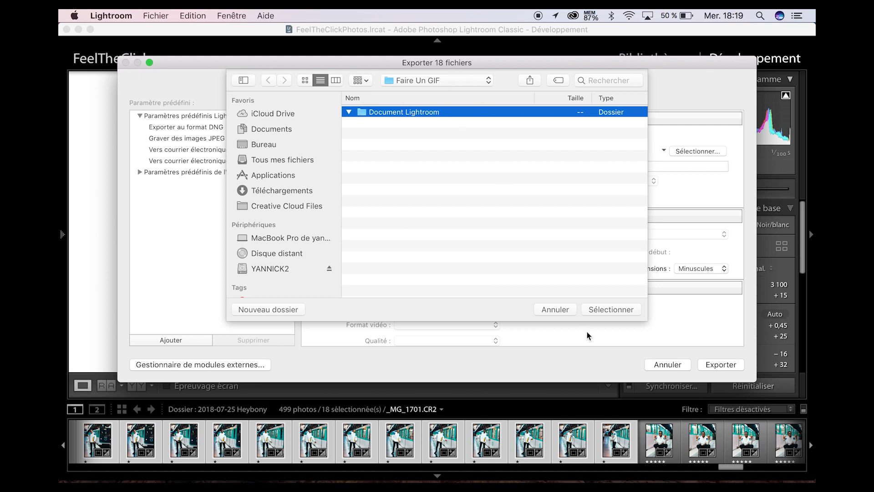
click(609, 311)
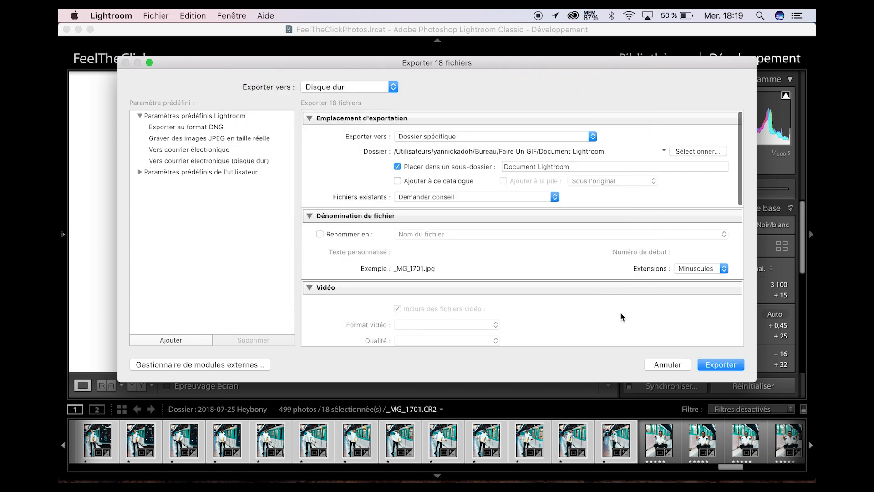
Review the file format, sizing and metadata settings, and run the export of the selected photos.
scroll(622, 317, down, 10)
scroll(621, 317, up, 5)
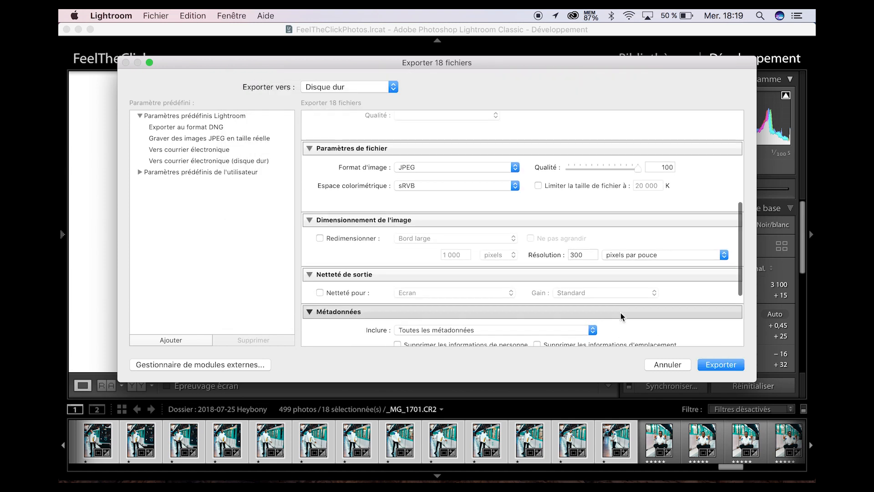
scroll(621, 315, down, 5)
click(721, 364)
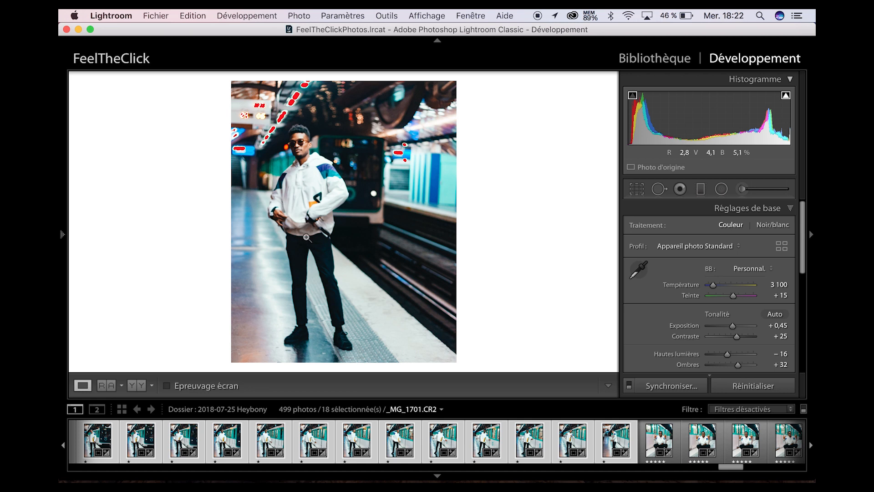
Close the Lightroom window and open the exported photos in the nested Document Lightroom subfolder of the desktop folder Faire Un GIF.
click(66, 29)
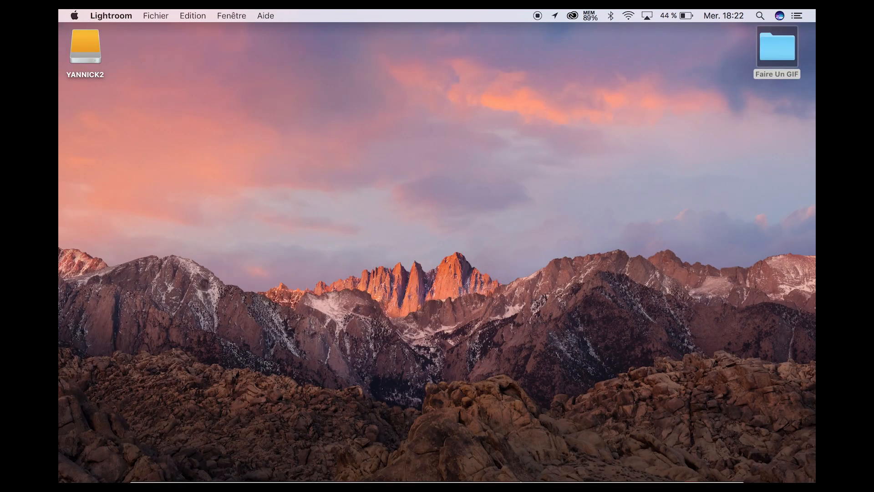
mouse_move(488, 469)
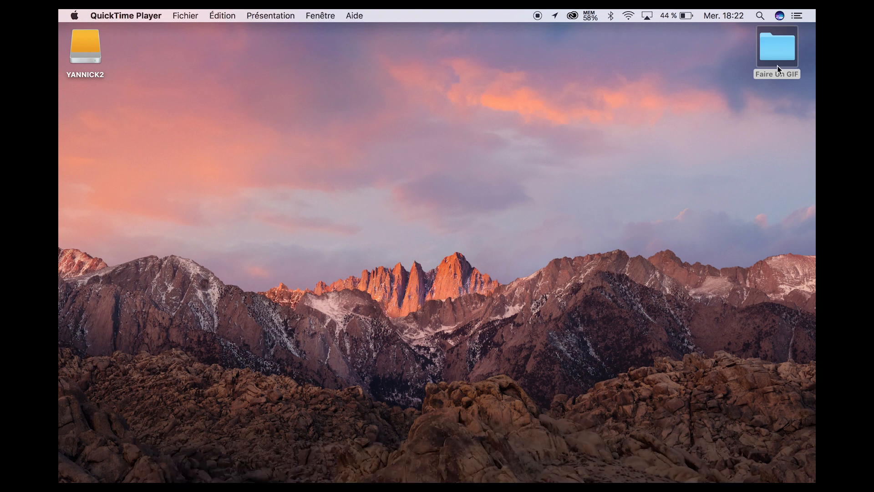
click(781, 53)
double_click(780, 53)
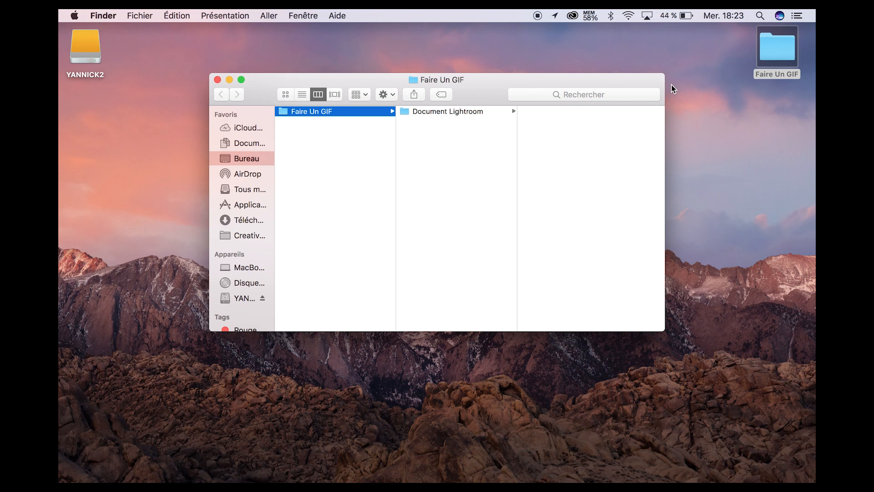
click(496, 115)
click(557, 111)
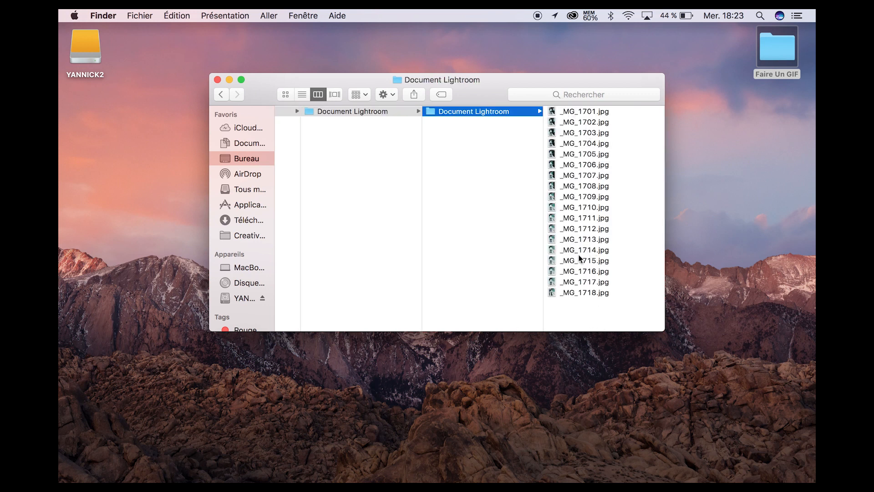
Switch to Photoshop and create a blank 16 x 12 cm RGB document at 118,11 pixels/cm with a white background.
click(486, 468)
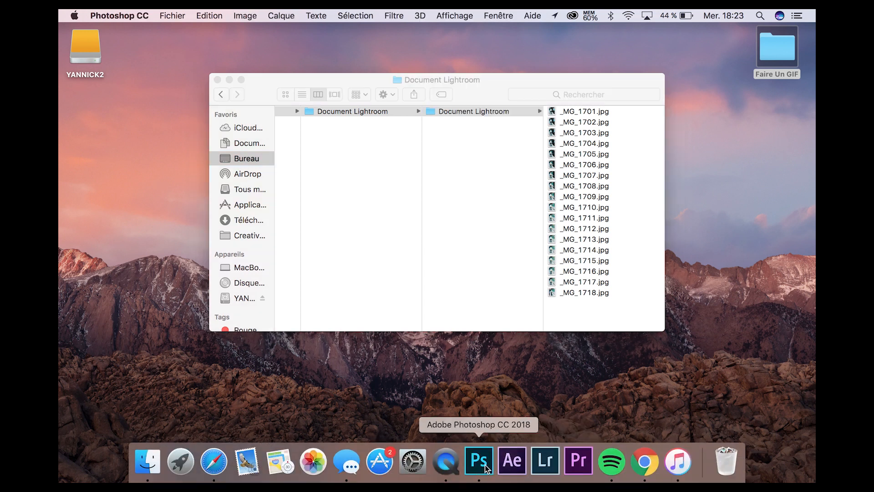
click(474, 298)
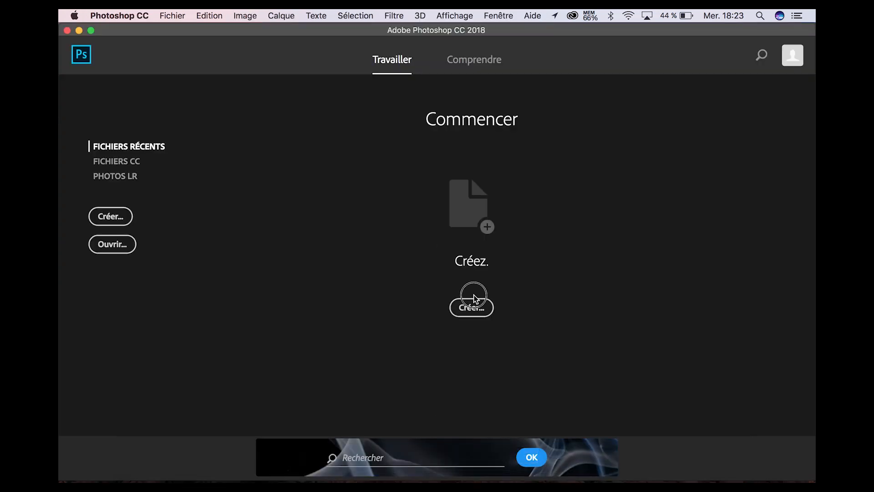
click(476, 313)
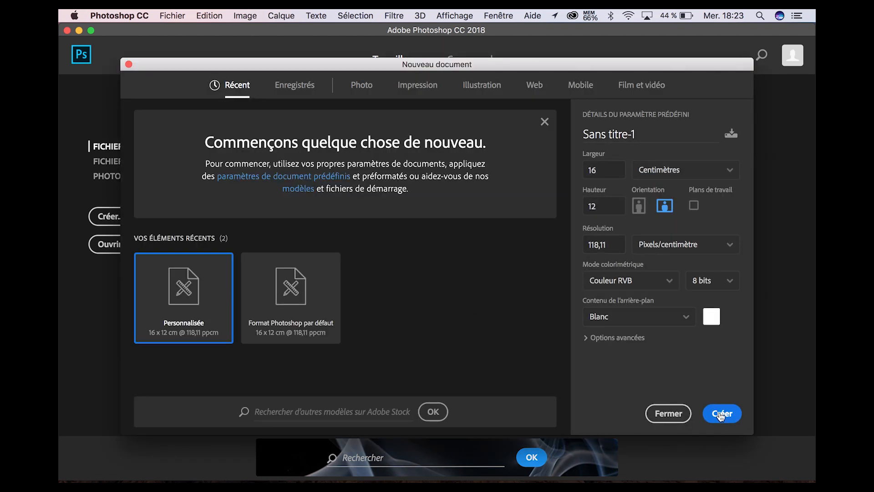
click(723, 415)
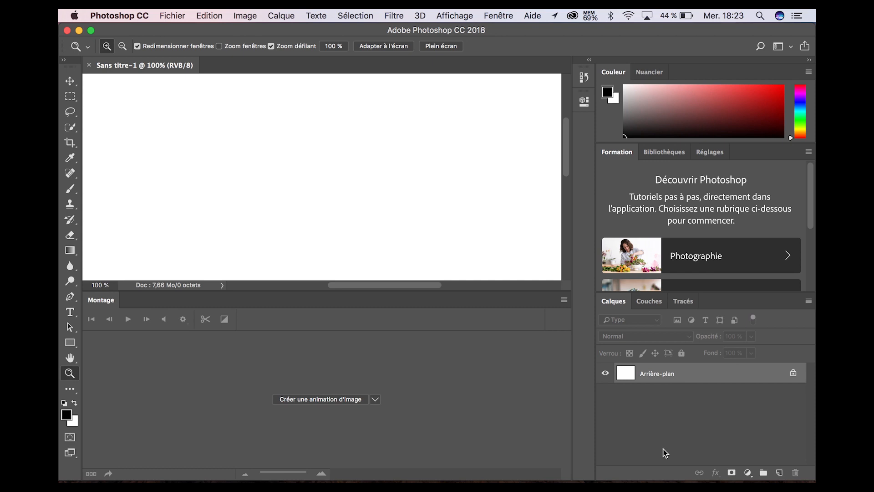
Load _MG_1701.jpg through _MG_1718.jpg from the nested Document Lightroom folder into a stack as layers of one document.
click(171, 16)
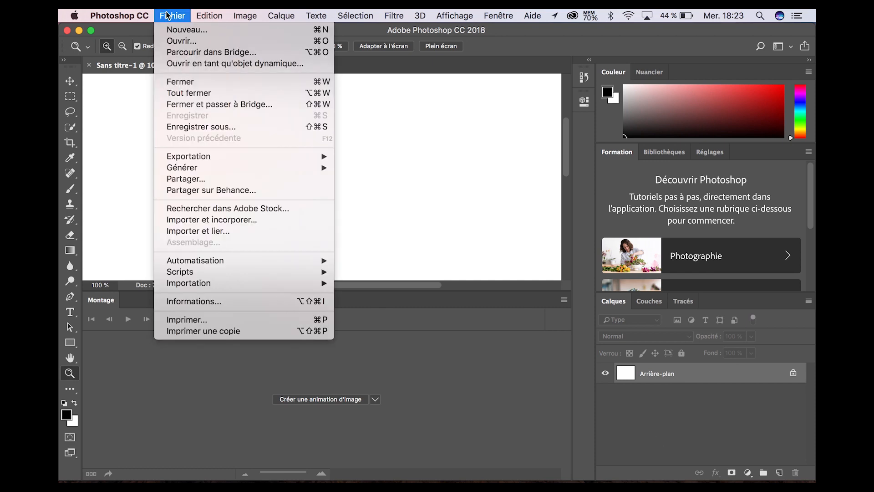
mouse_move(224, 275)
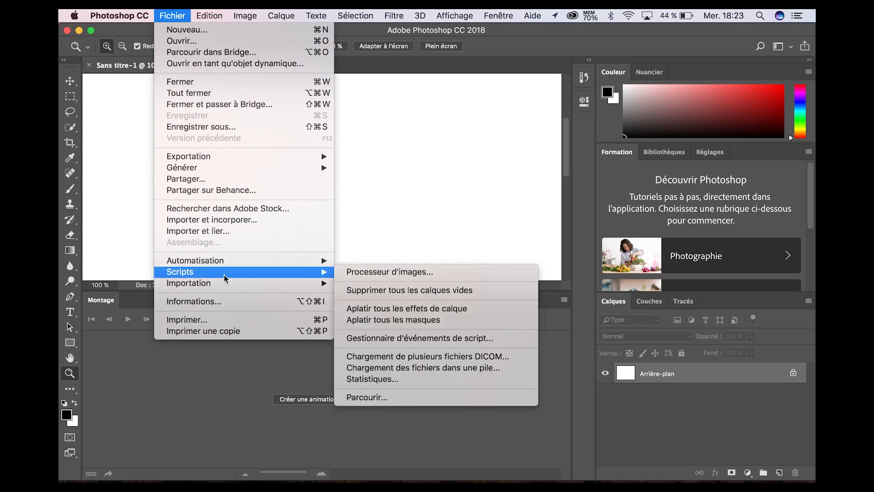
click(398, 368)
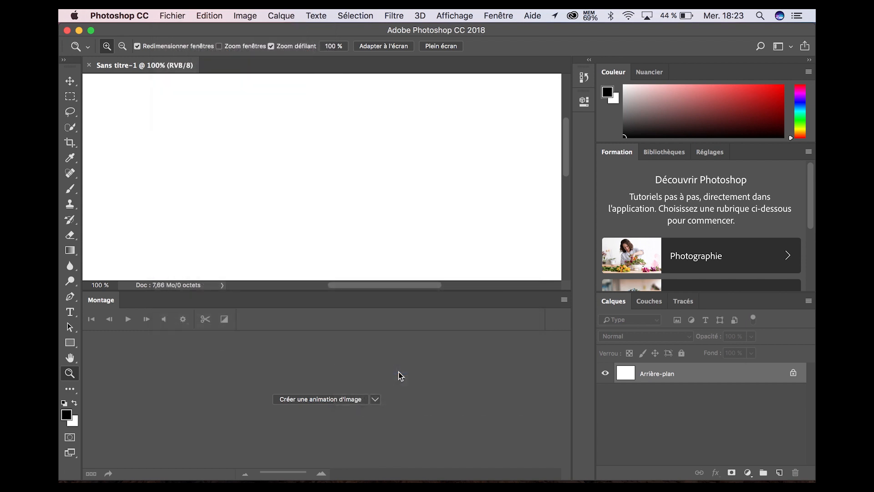
click(521, 230)
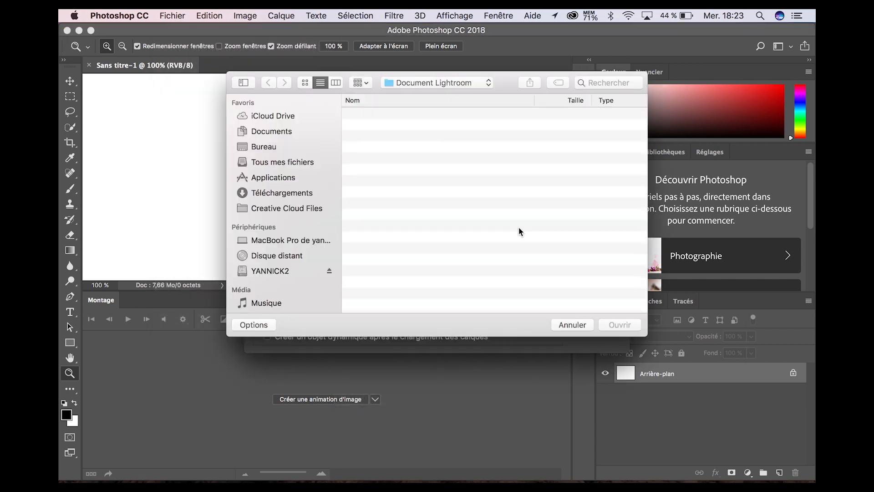
double_click(377, 115)
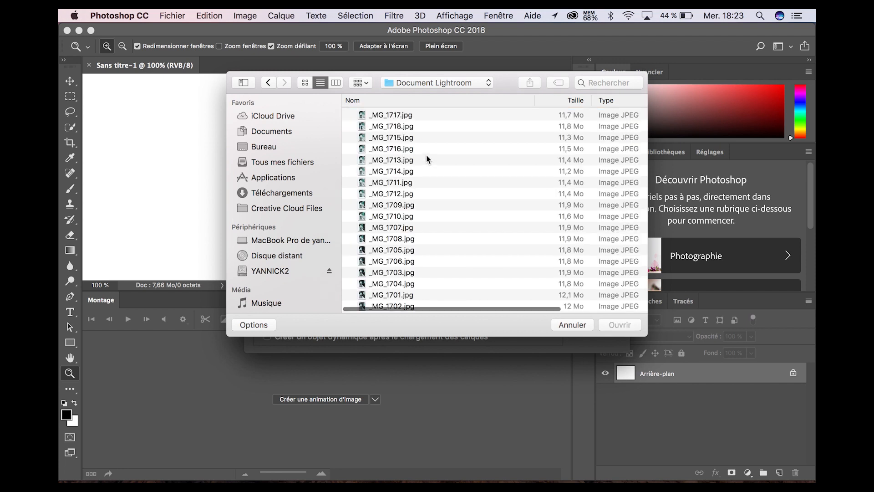
click(398, 117)
scroll(404, 216, down, 2)
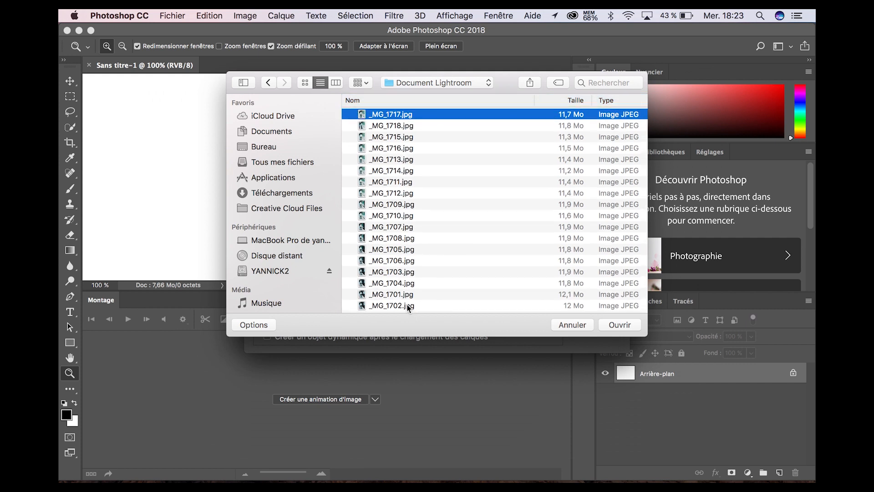
shift+click(407, 305)
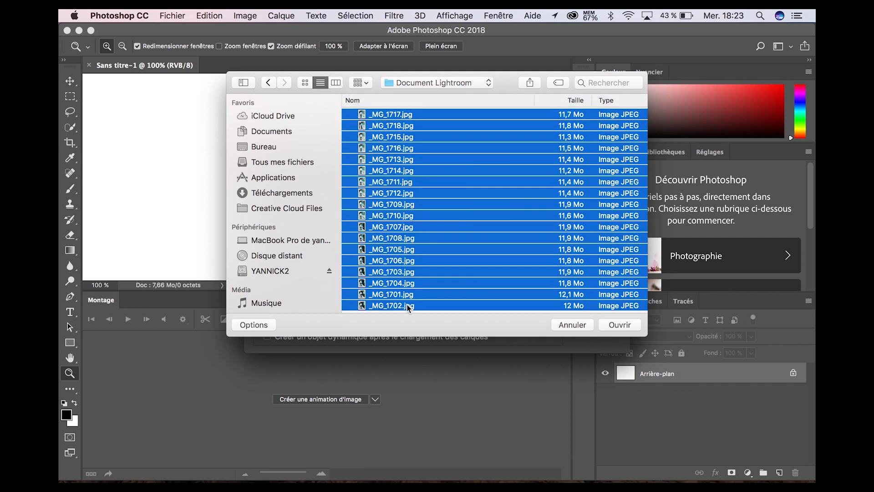
click(625, 326)
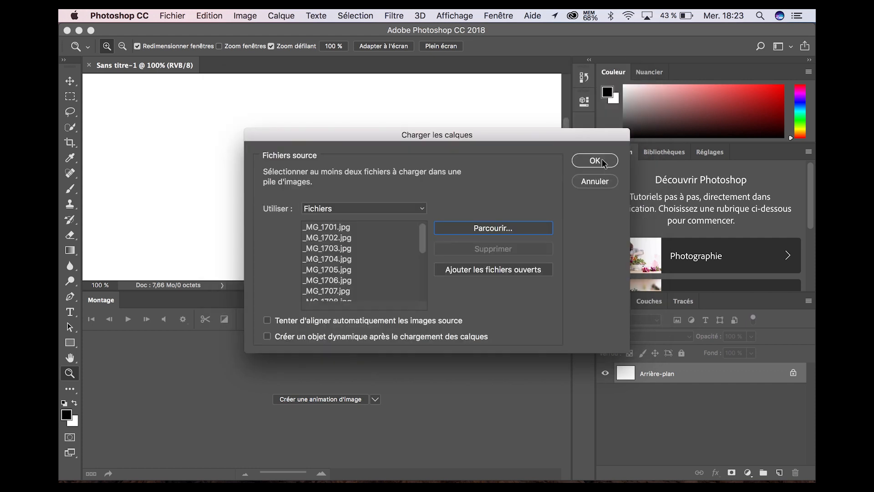
click(602, 161)
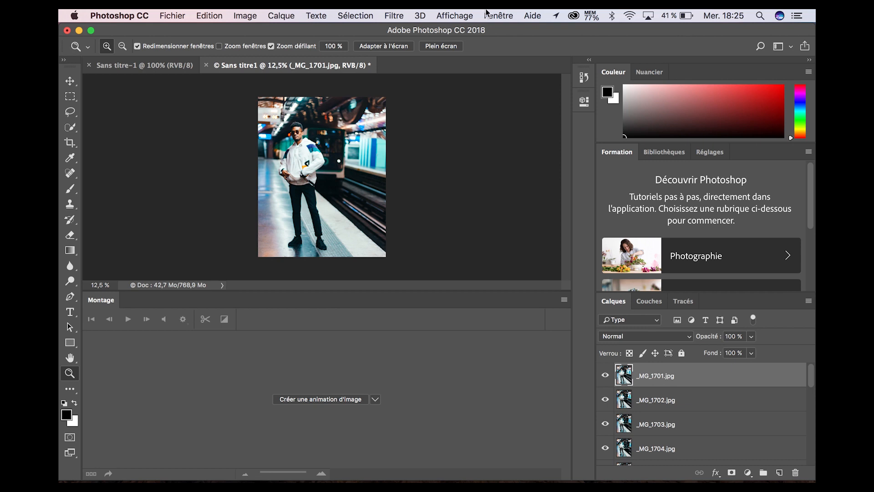
Hide the Montage timeline panel and display it again.
click(504, 17)
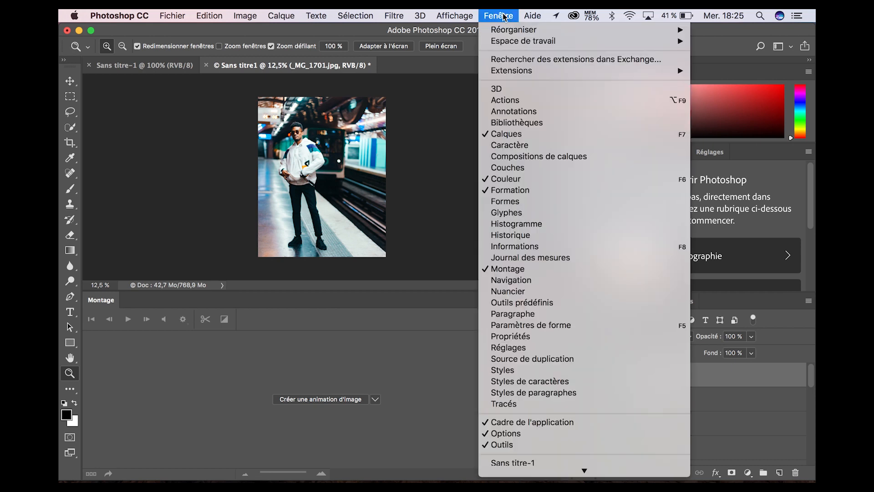
click(520, 272)
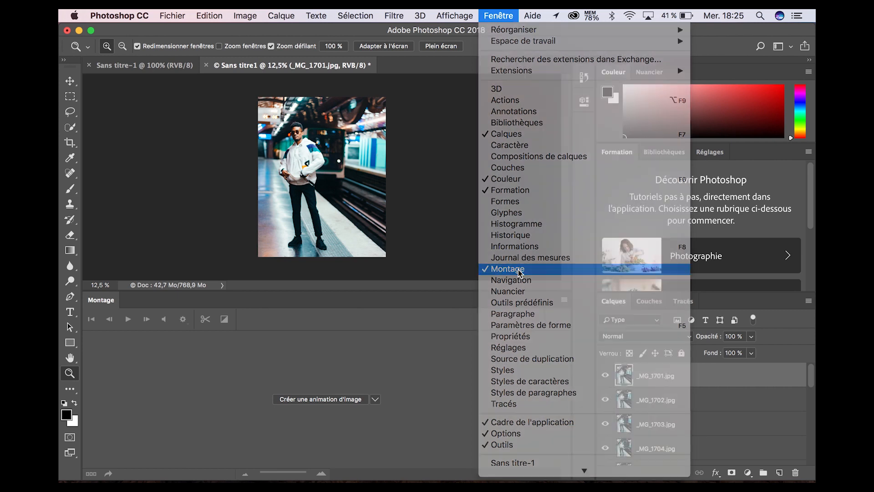
click(501, 16)
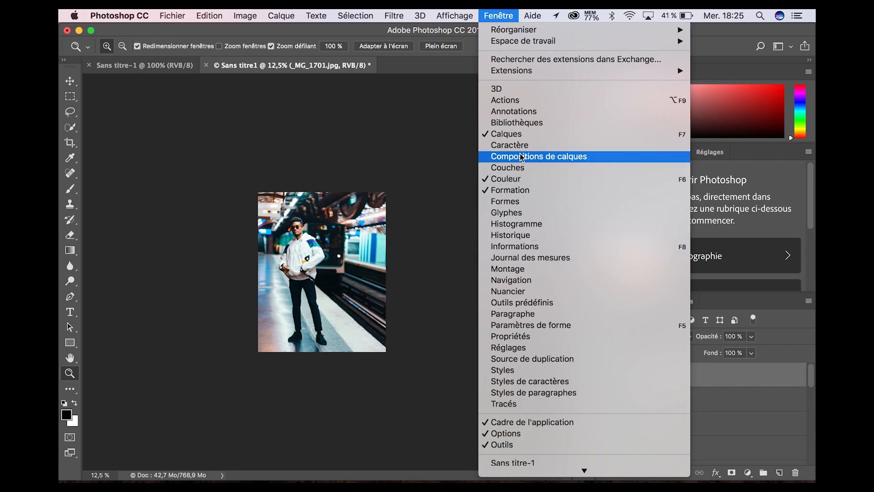
mouse_move(549, 41)
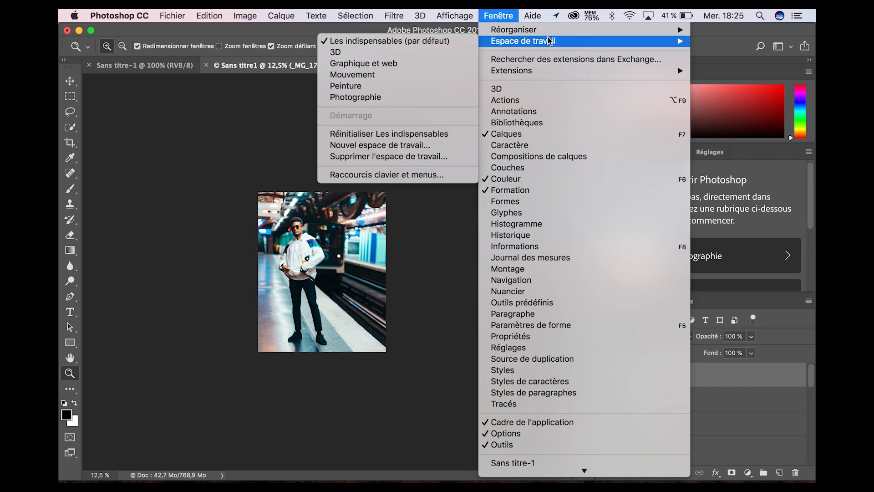
click(510, 269)
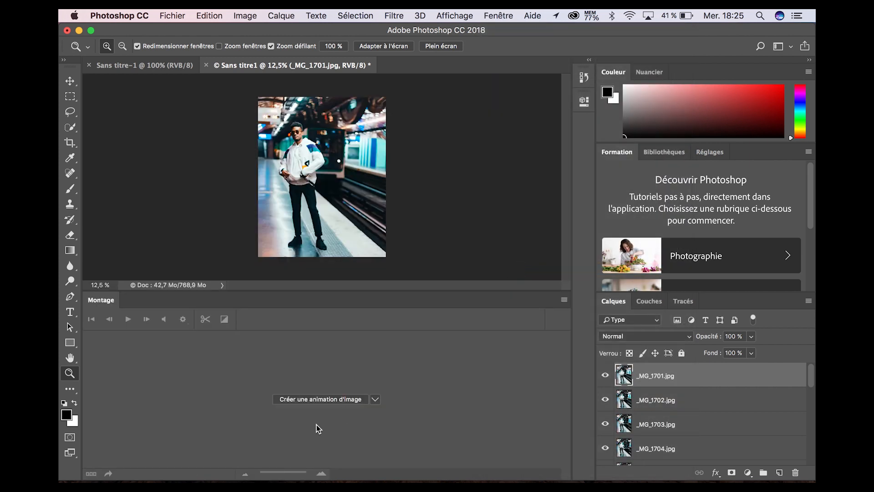
Create a frame animation in the timeline and generate its frames from the photo layers.
click(324, 400)
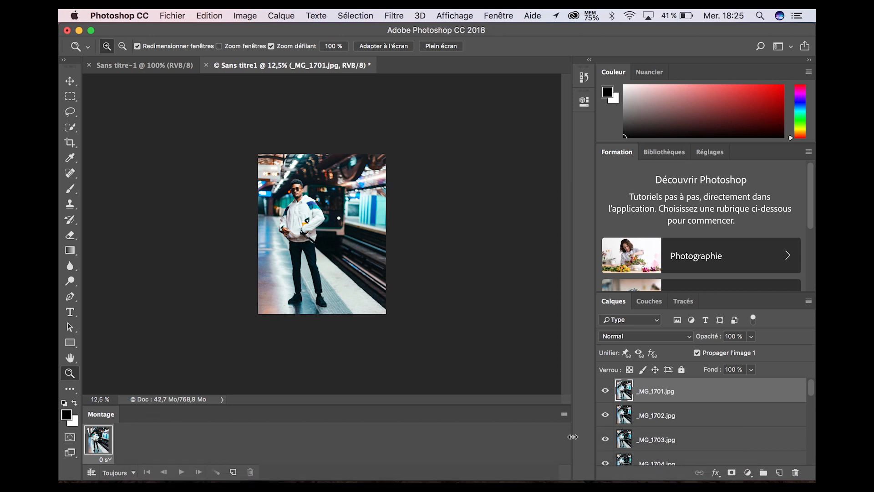
click(565, 415)
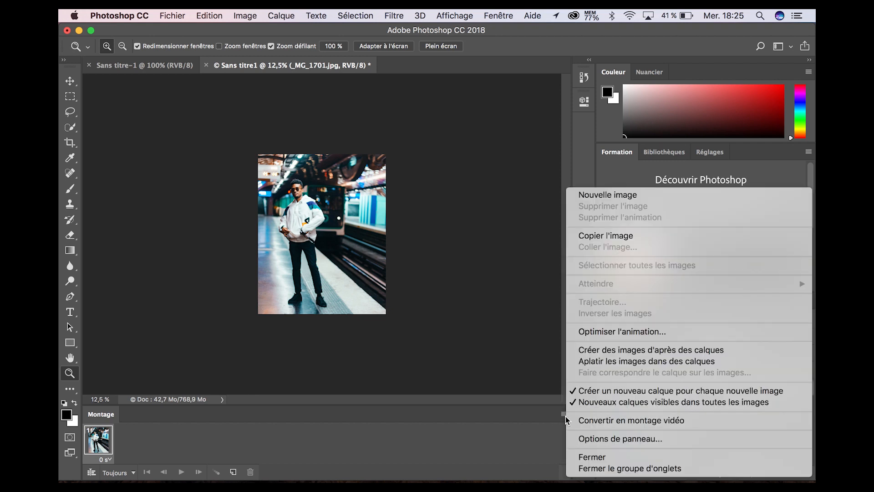
click(622, 351)
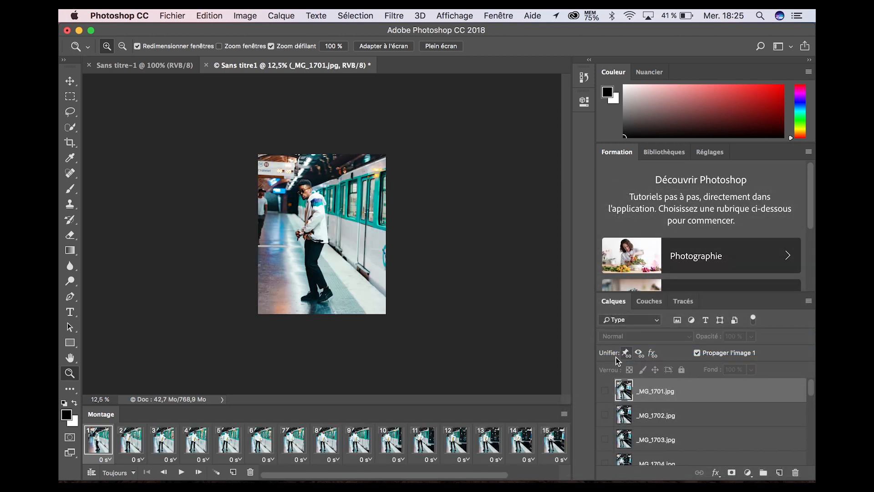
scroll(735, 426, down, 3)
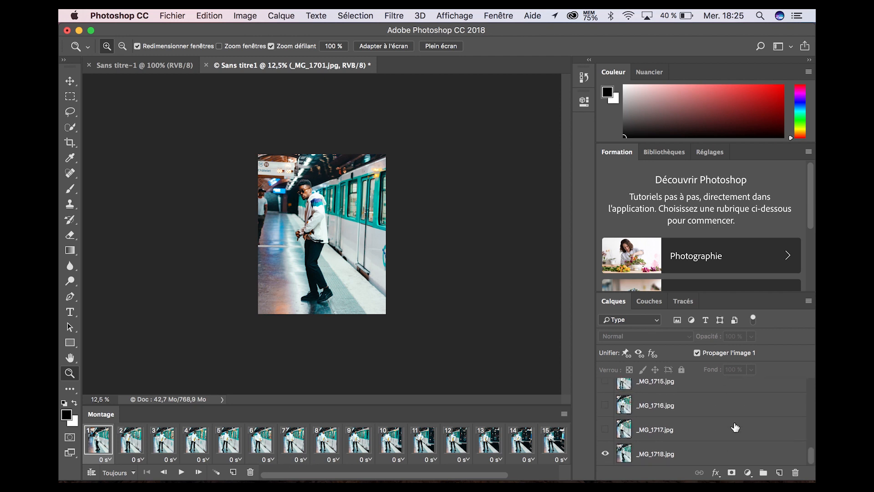
Reverse the order of the frames in the animation and select the first frame.
scroll(735, 427, up, 3)
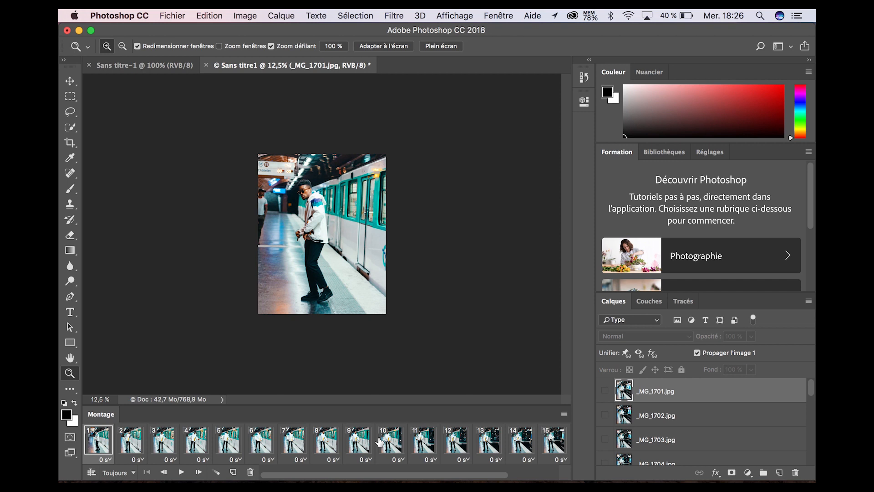
click(565, 415)
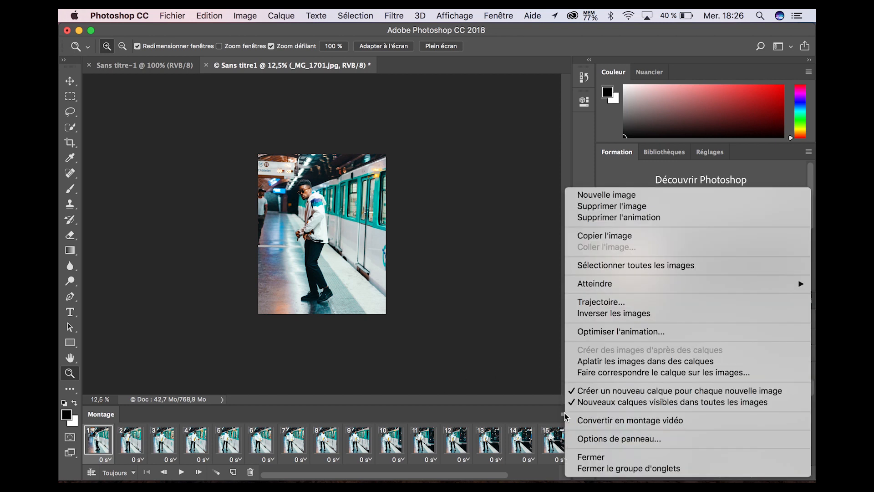
click(614, 314)
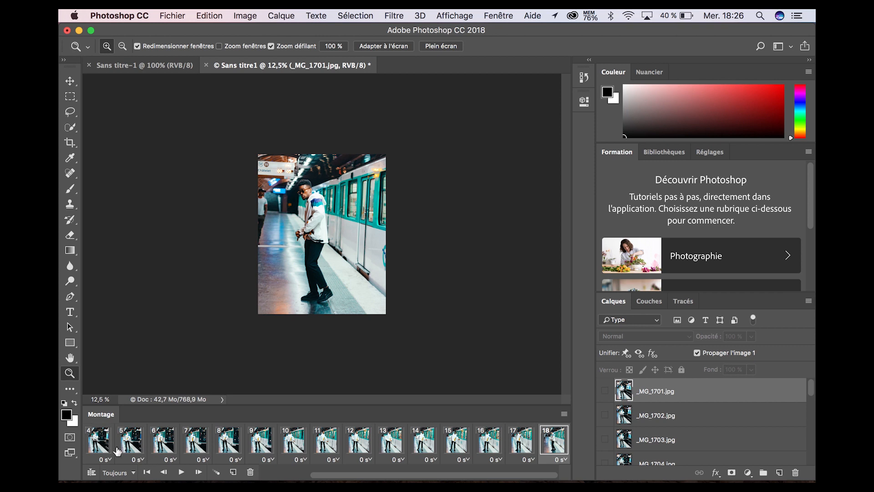
scroll(104, 446, left, 3)
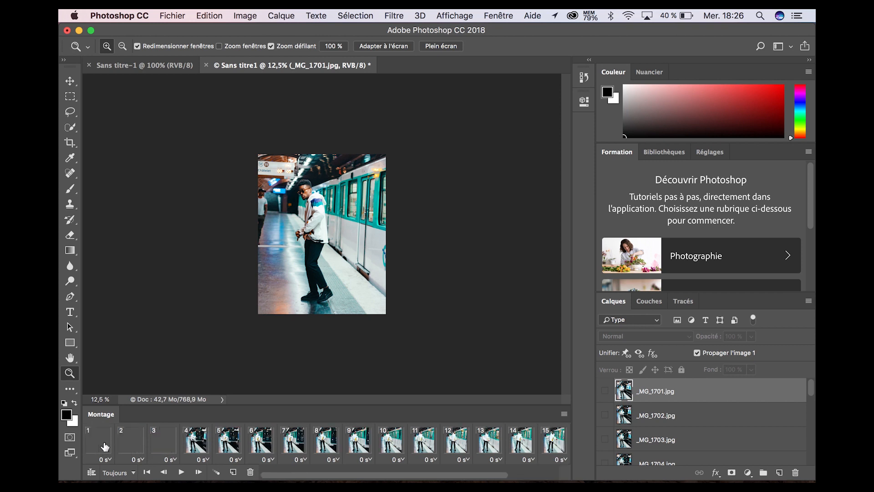
click(104, 446)
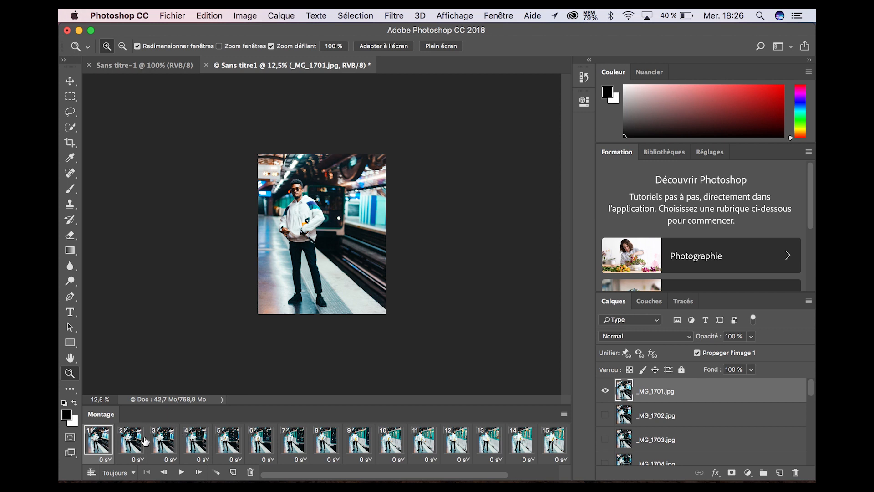
Keep the animation's looping option set to Toujours and look through to the last frames.
click(117, 473)
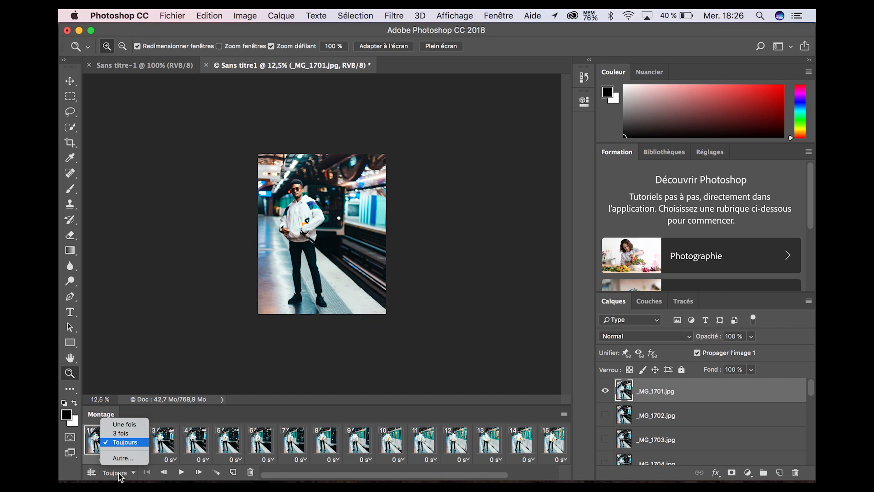
click(124, 441)
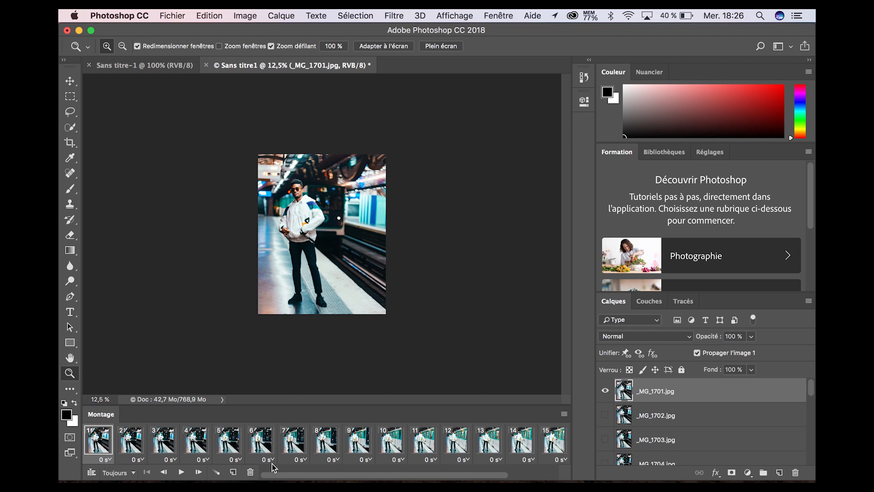
scroll(491, 439, right, 3)
scroll(524, 435, right, 3)
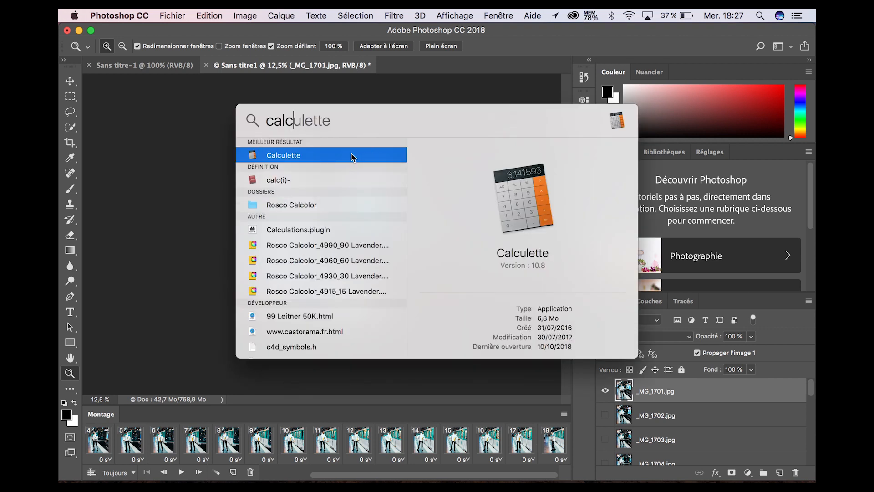
Open the Calculette app, divide the 3-second GIF duration by 18 images, and close the calculator.
double_click(352, 155)
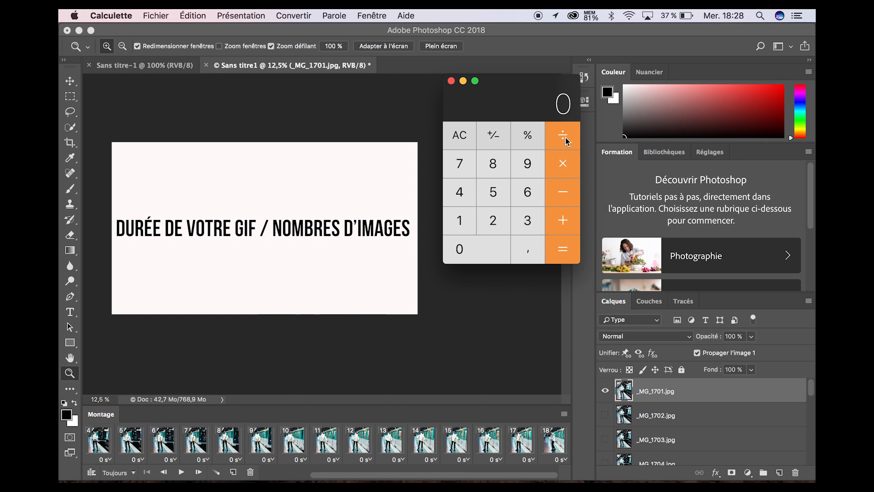
click(529, 226)
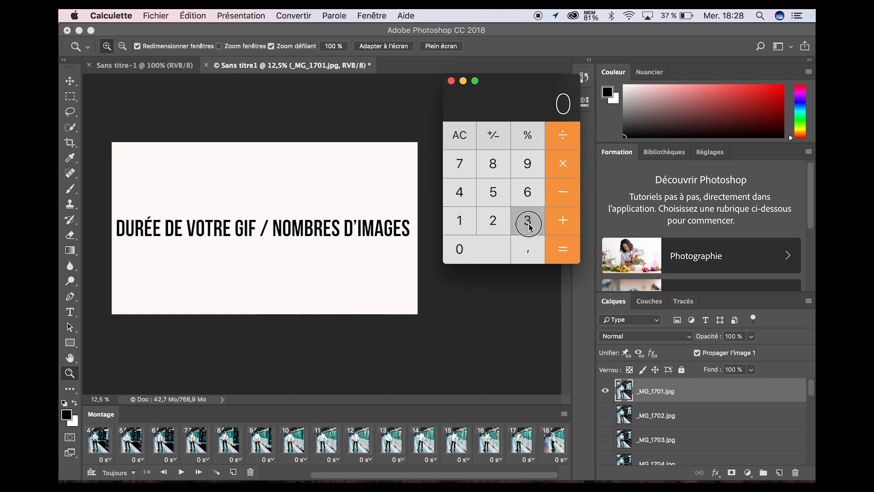
click(565, 138)
click(463, 221)
click(492, 170)
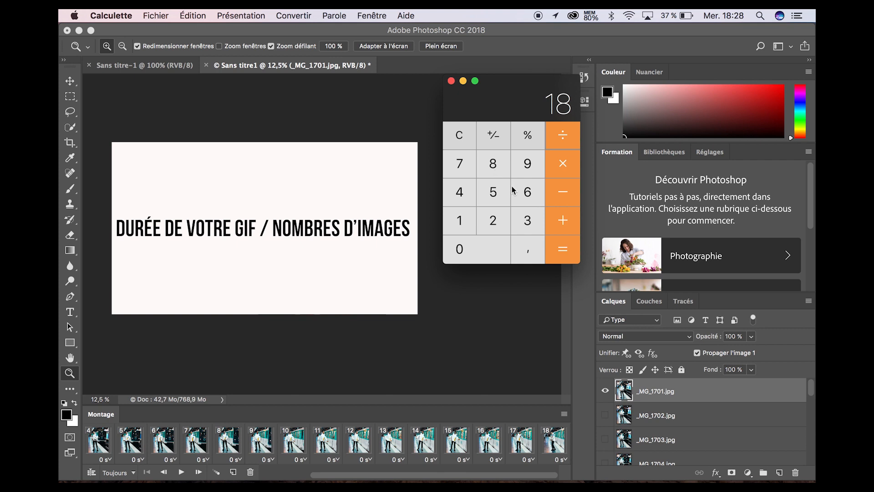
click(565, 249)
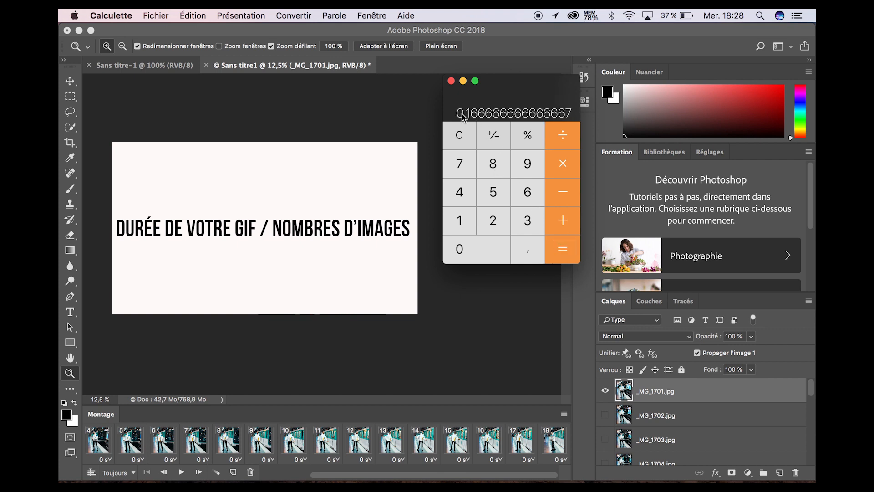
click(451, 81)
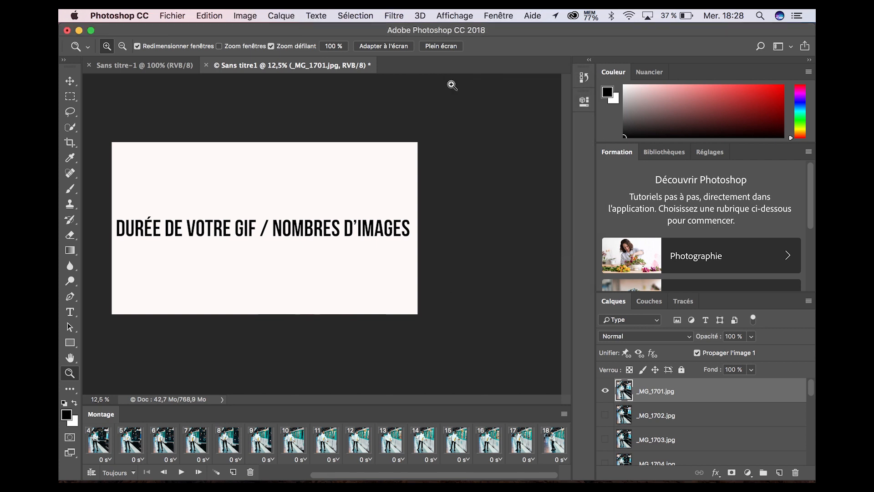
Select all frames from 1 to 18 and set a custom frame delay of 0,16 seconds.
click(98, 440)
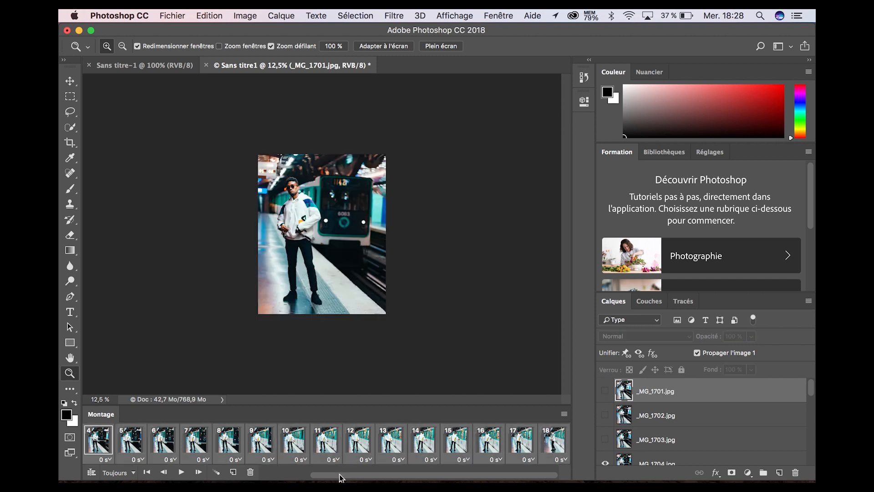
drag(339, 476, 278, 476)
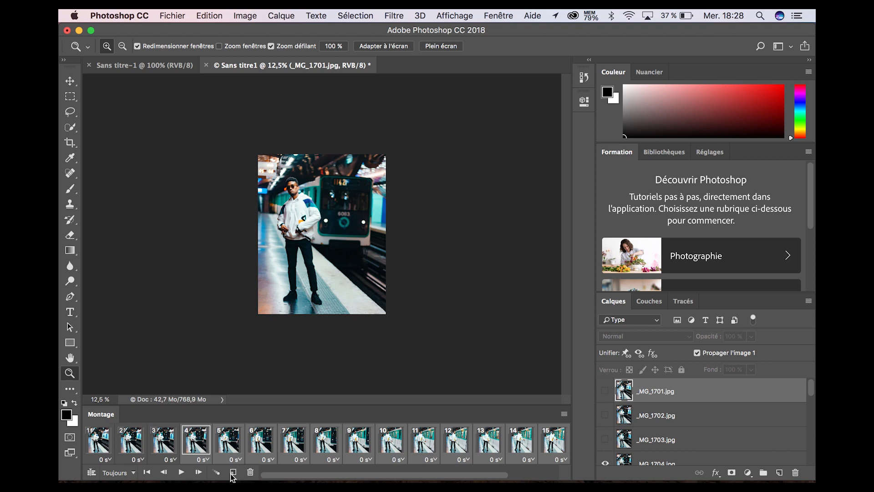
click(92, 444)
scroll(505, 443, right, 3)
click(561, 440)
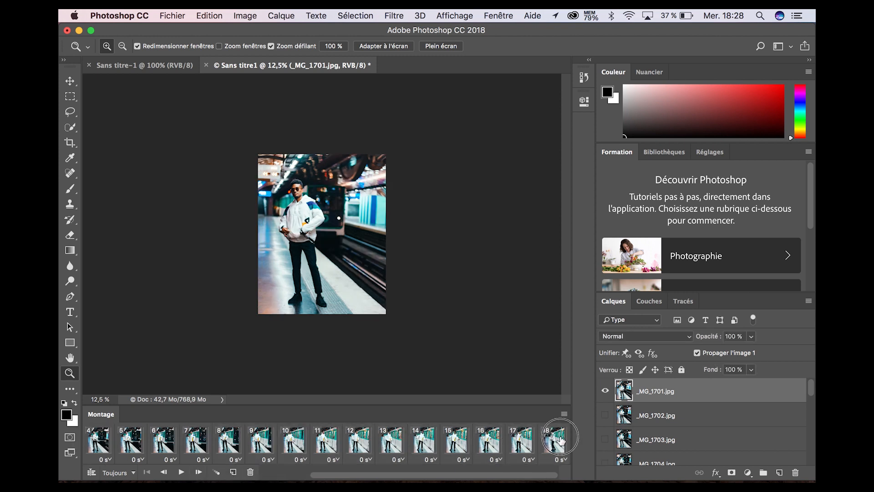
click(107, 459)
click(111, 441)
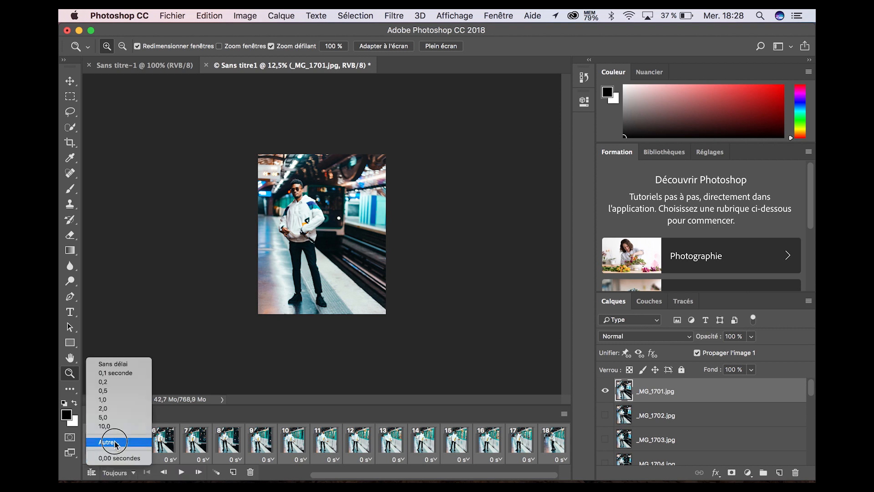
text(0)
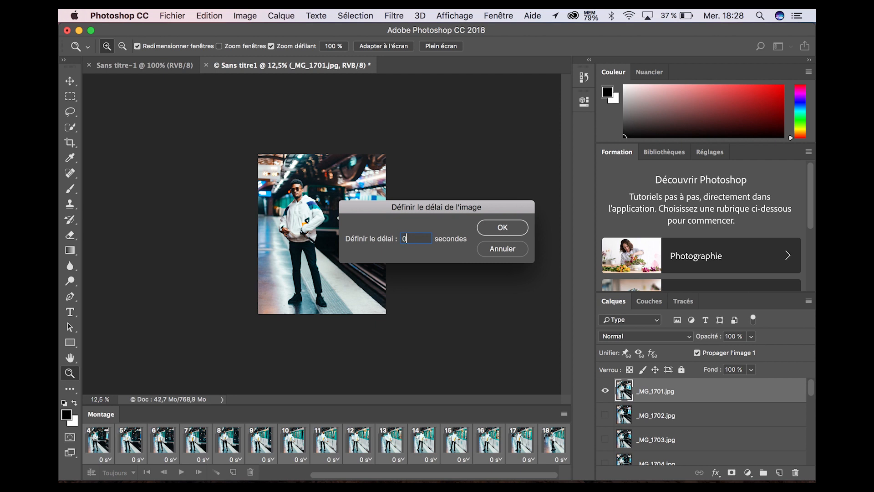
text(,16)
key(Return)
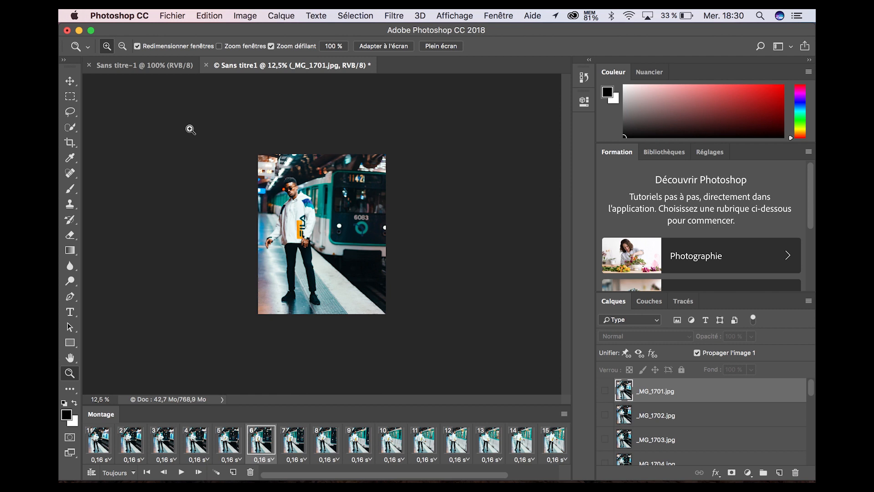
Start a Render Video export of the animation and name the file Gif test youtube.mp4.
click(182, 19)
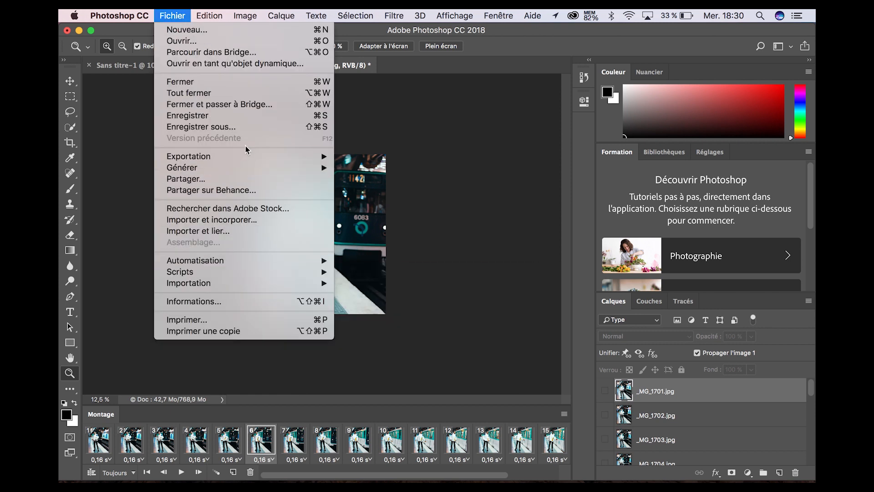
mouse_move(249, 157)
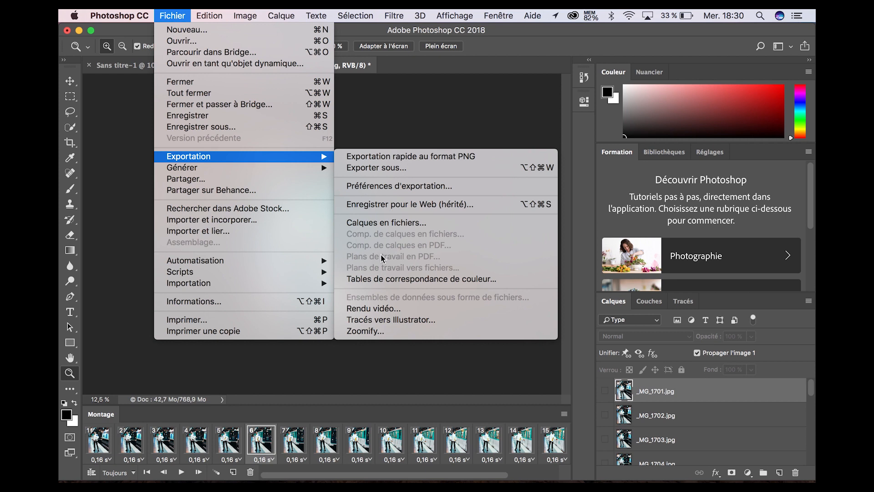
click(376, 312)
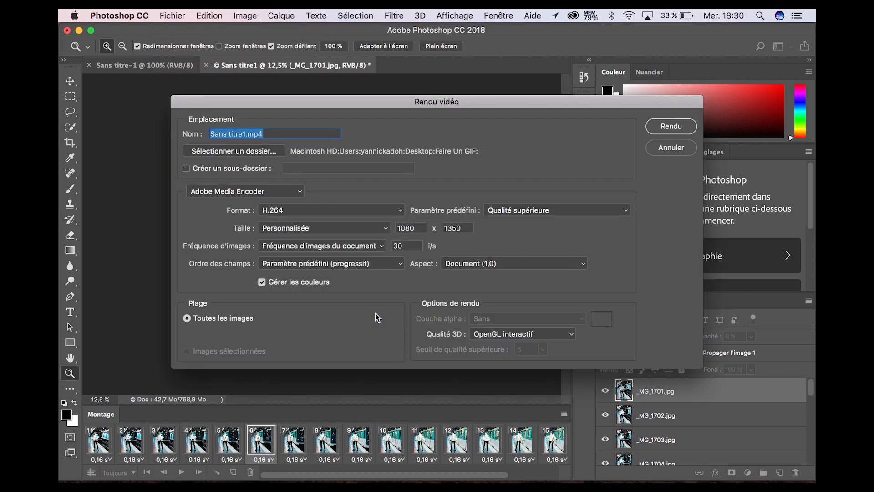
click(245, 134)
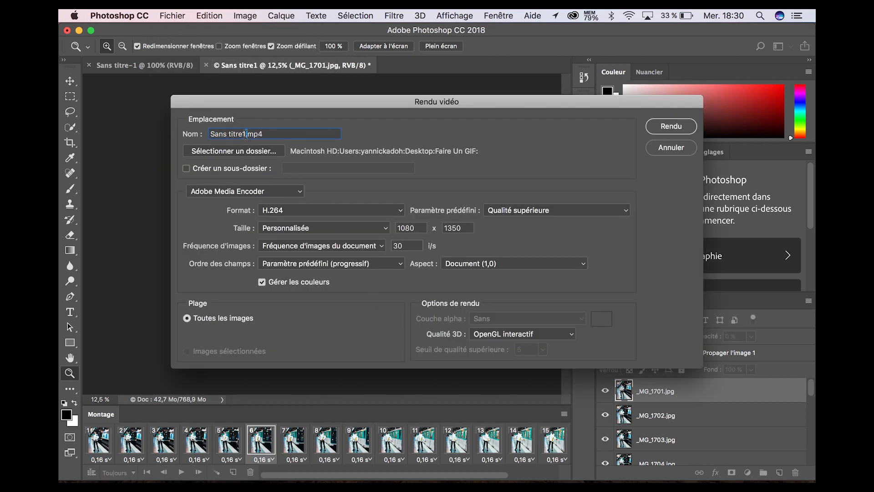
key(BackSpace)
key(BackSpace)
key(BackSpace)
key(BackSpace)
key(BackSpace)
key(BackSpace)
key(BackSpace)
key(BackSpace)
key(BackSpace)
key(BackSpace)
key(BackSpace)
text(Gif test youtube)
drag(411, 104, 518, 215)
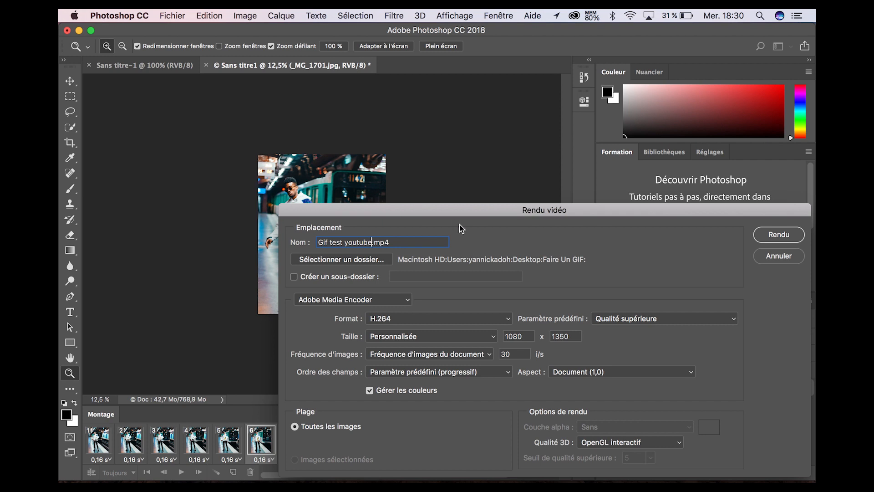
drag(474, 216, 368, 124)
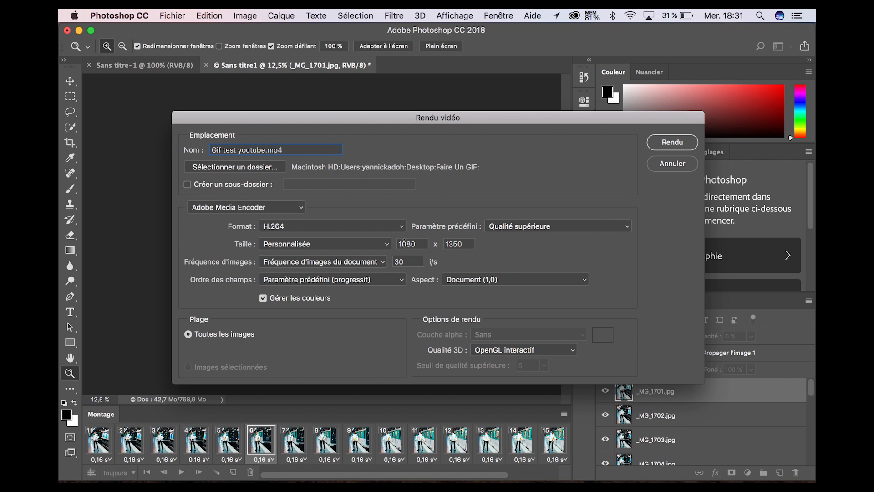
Keep the size at 1080 x 1350 and the preset at Qualité supérieure, and render the H.264 video.
click(461, 244)
click(470, 245)
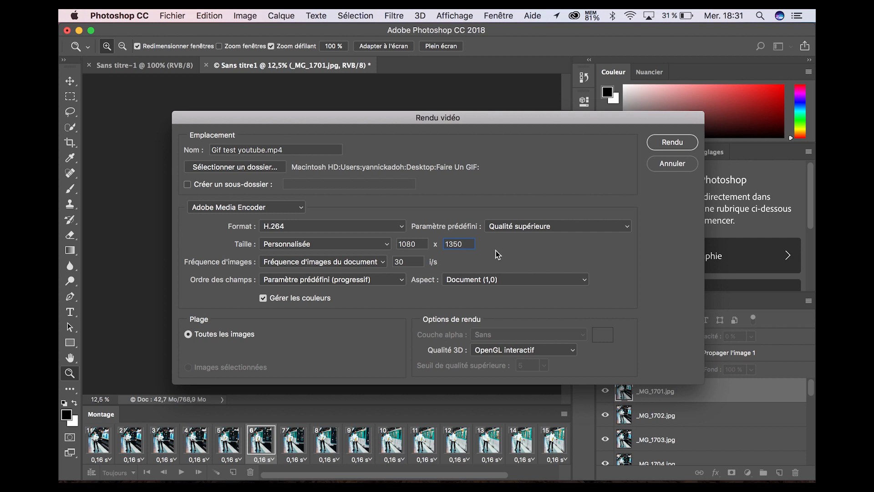
click(570, 231)
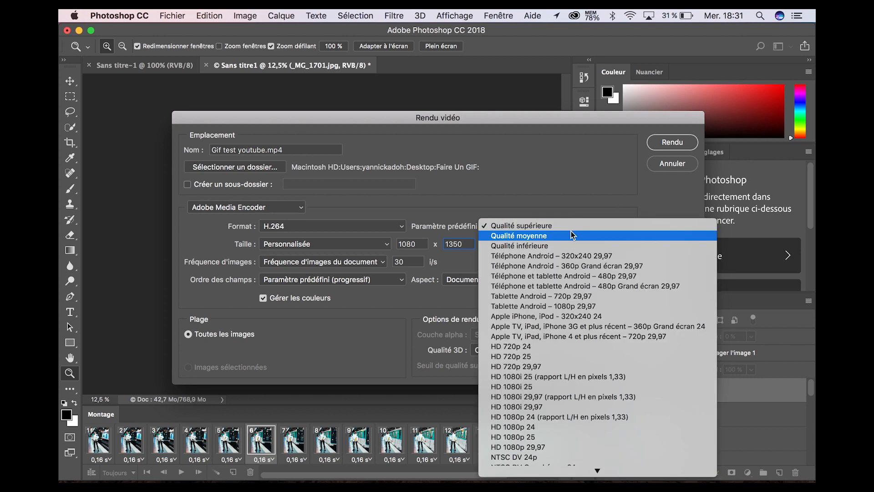
click(557, 209)
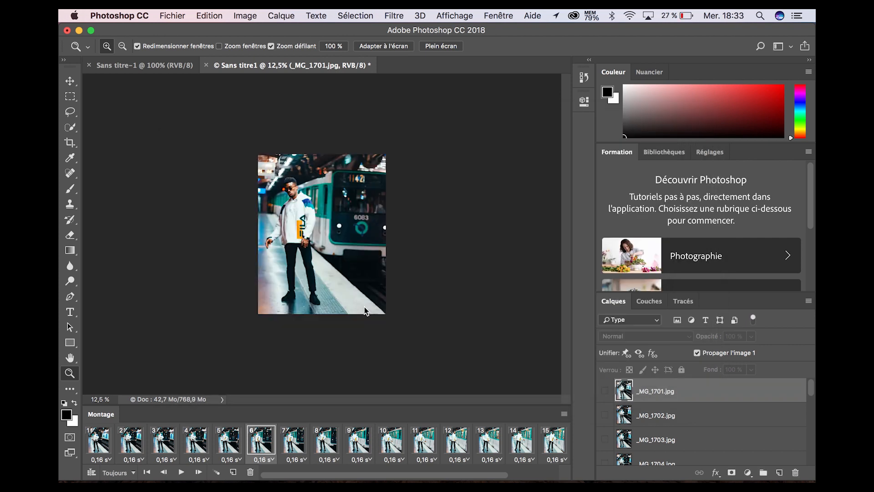
Switch to the Finder, share Gif test youtube.mp4 from the Faire Un GIF folder via AirDrop, and play it on the phone.
key(ctrl+Up)
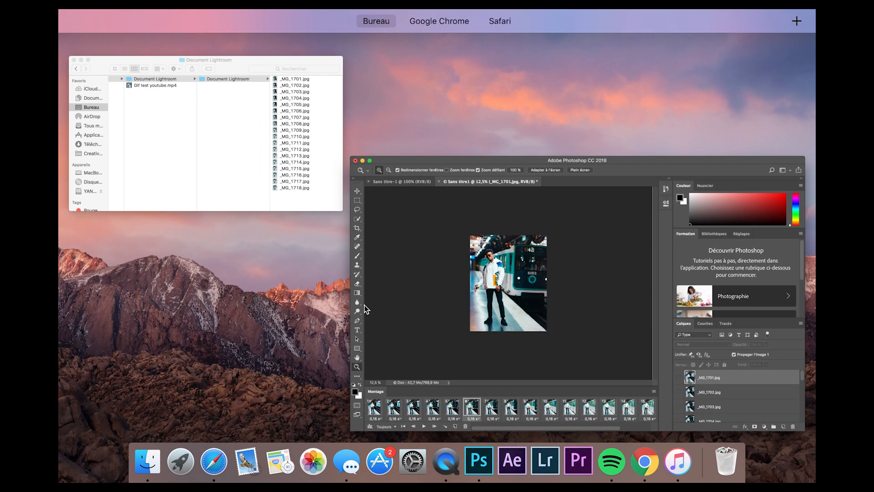
click(280, 143)
click(364, 123)
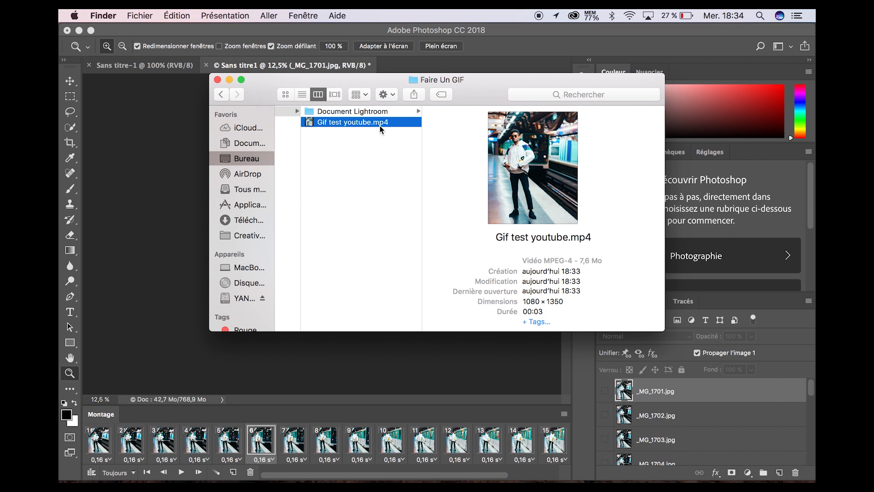
right_click(380, 126)
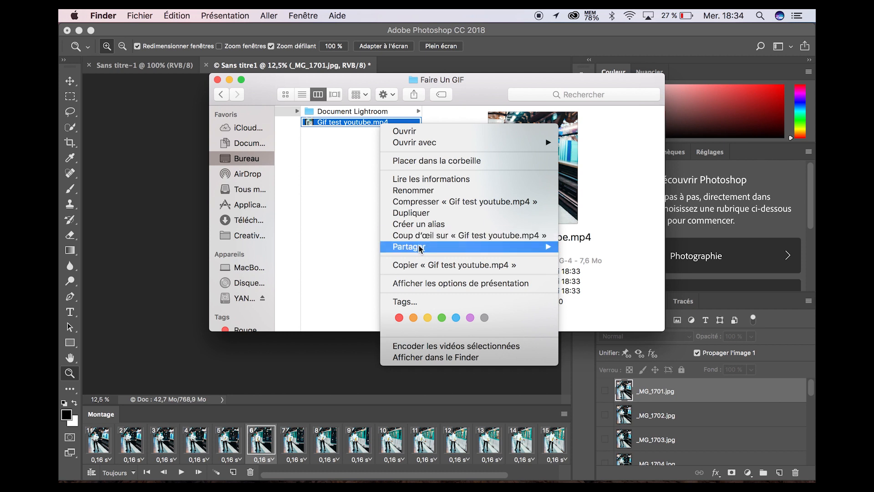
mouse_move(421, 248)
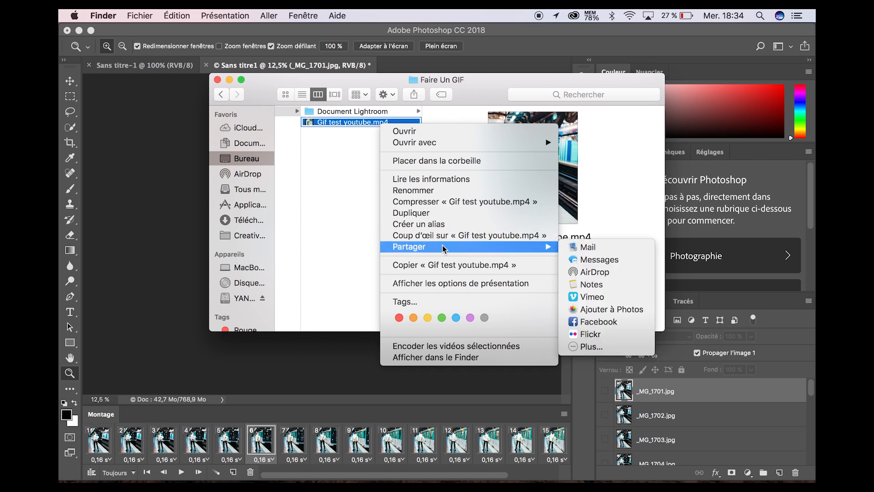
click(586, 272)
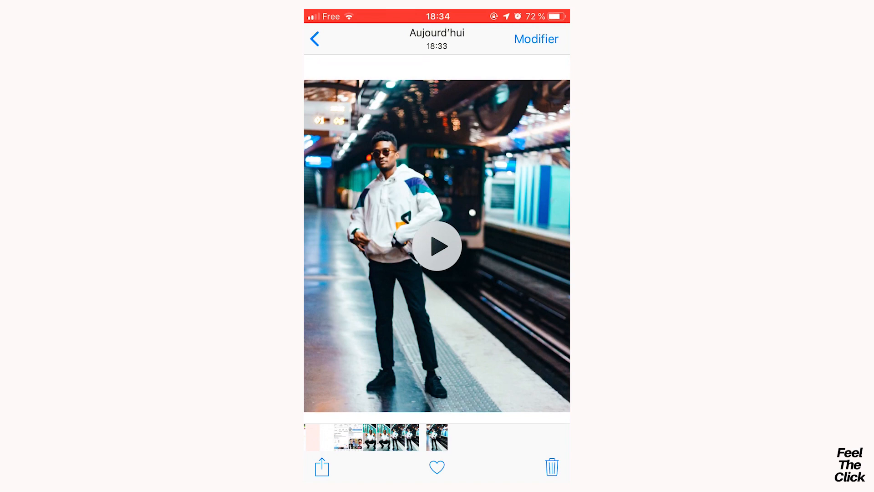
click(437, 246)
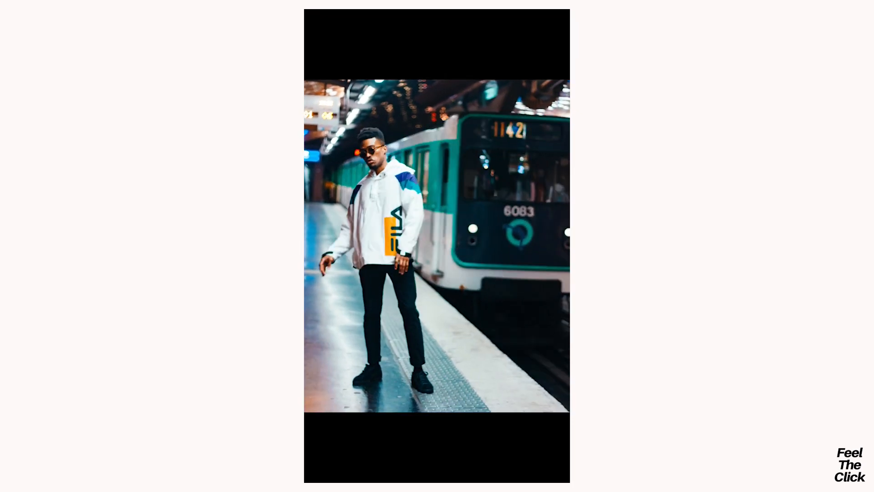